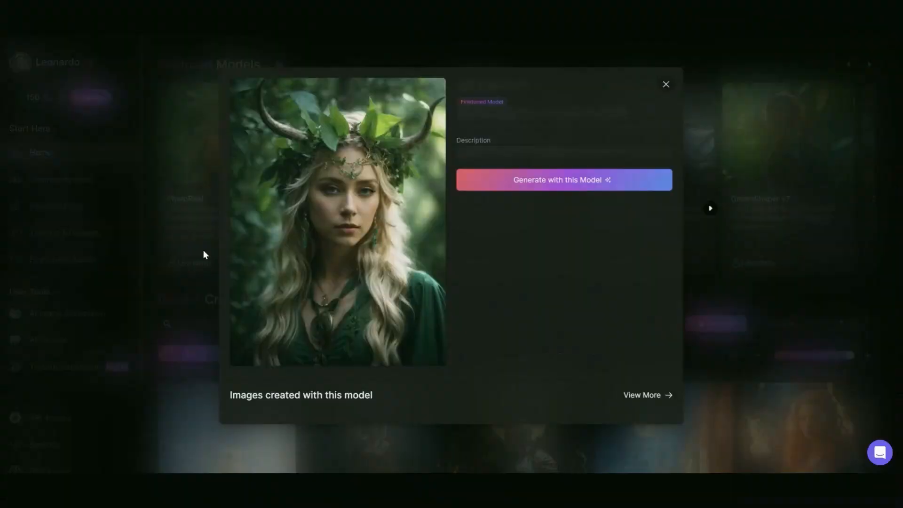
# Start an image generation with the displayed model and set the number of images to 4.
pyautogui.click(499, 198)
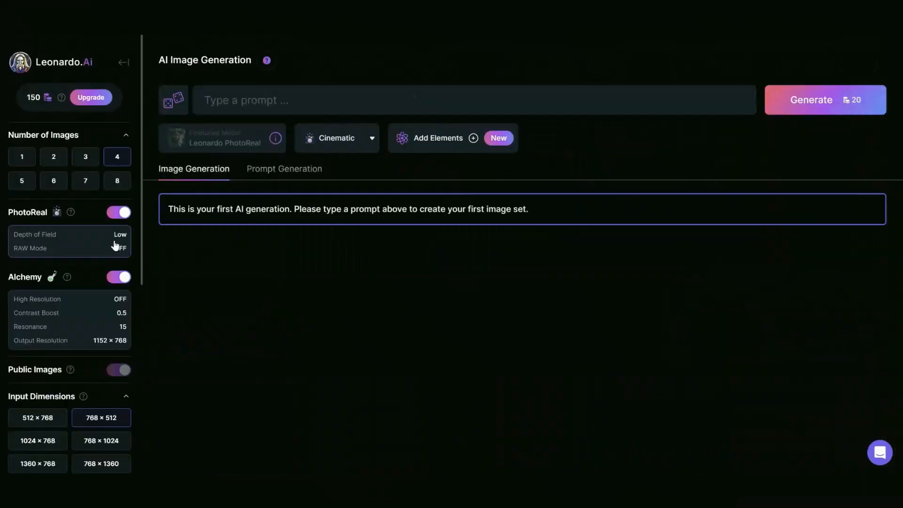
pyautogui.click(19, 160)
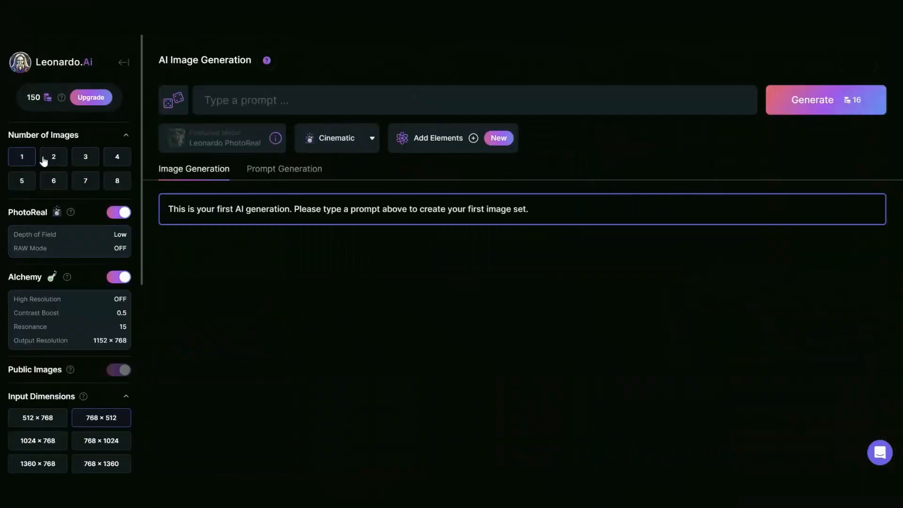
pyautogui.click(114, 158)
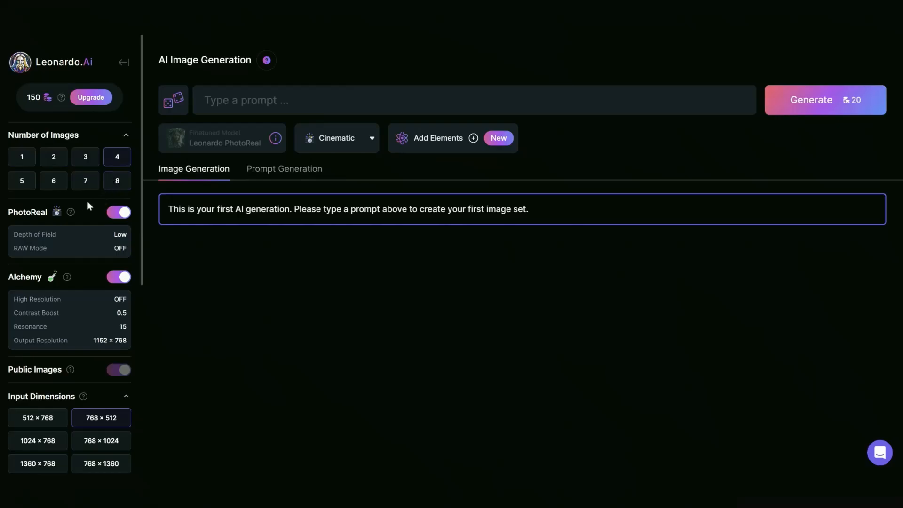
# Set the aspect ratio of the input dimensions to 9:16.
pyautogui.scroll(-5, 78, 204)
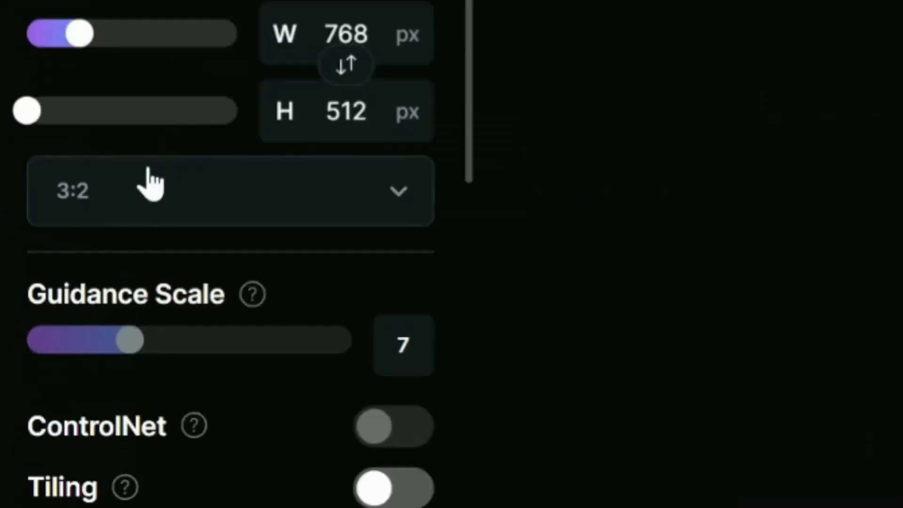
pyautogui.click(150, 184)
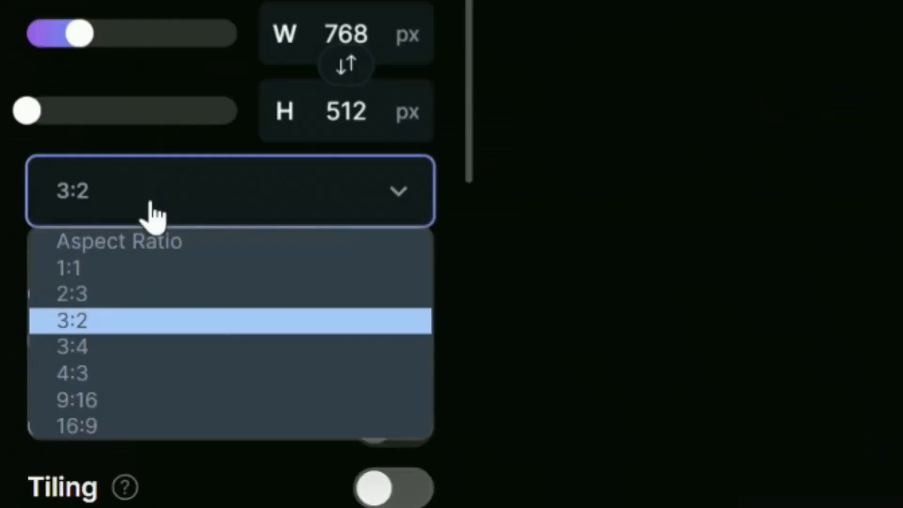
pyautogui.click(102, 400)
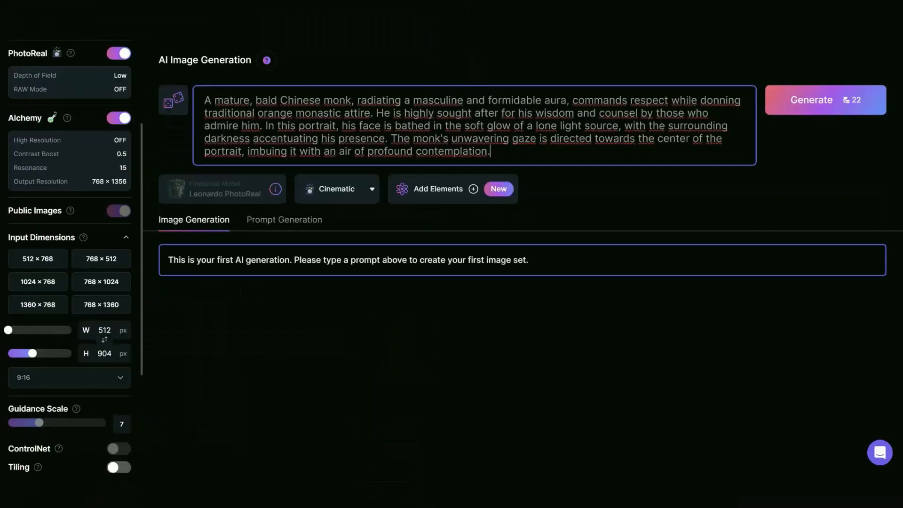
# Enter a portrait prompt for a mature, bald Chinese monk in traditional orange monastic attire lit by a lone light source, and generate the images.
pyautogui.moveTo(490, 151); pyautogui.dragTo(204, 100)
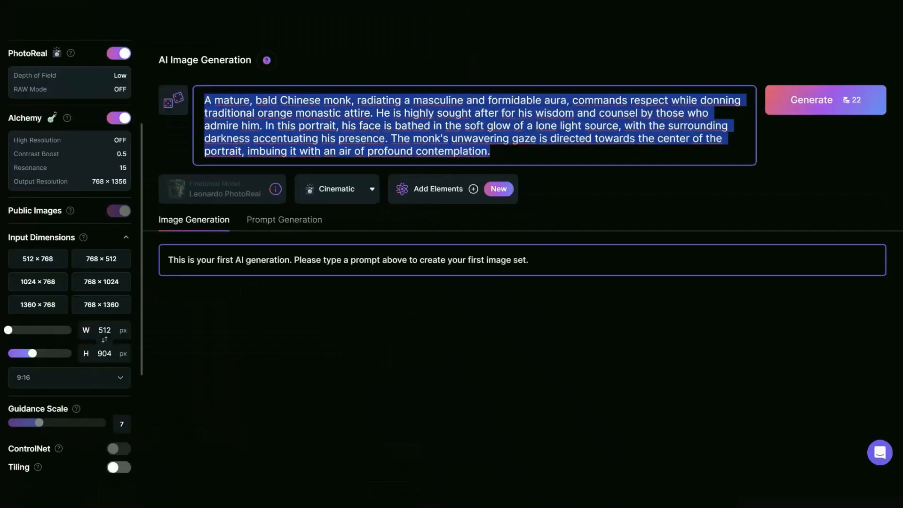
pyautogui.click(490, 151)
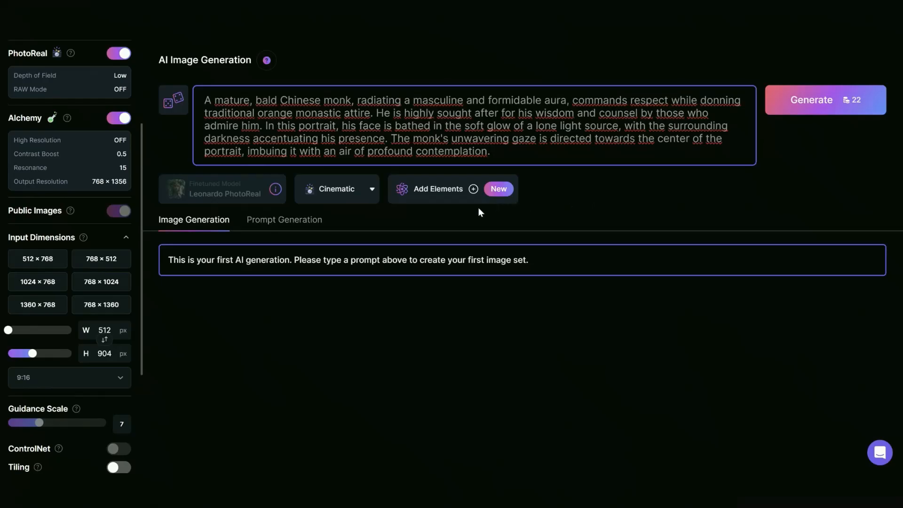
pyautogui.click(825, 100)
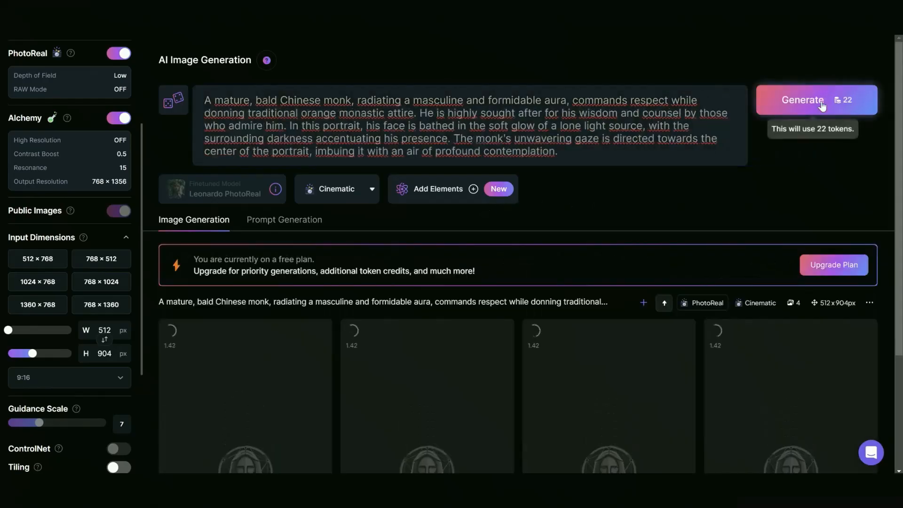
# Open the first generated monk portrait in full view and download it.
pyautogui.scroll(-3, 842, 187)
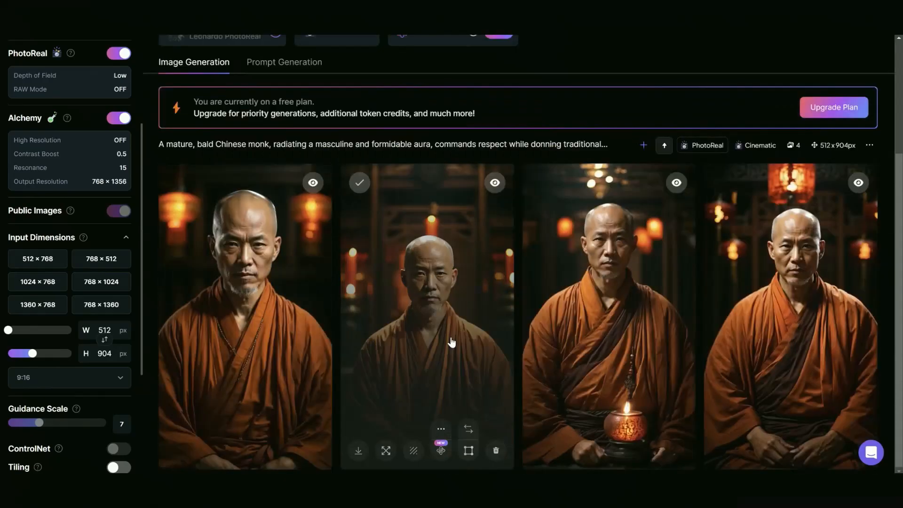
pyautogui.click(294, 320)
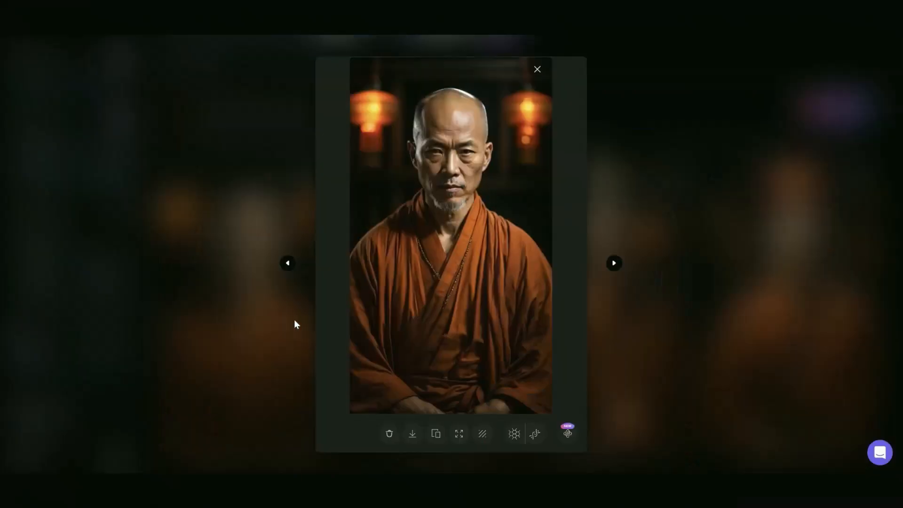
pyautogui.click(413, 433)
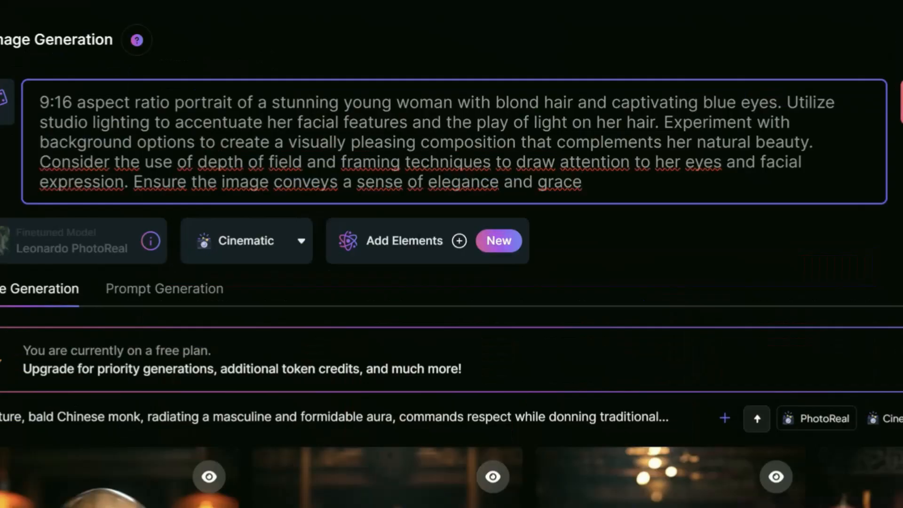
# Generate two sets of 9:16 portraits of a young woman with blond hair and blue eyes and open the newer set's fourth image.
pyautogui.moveTo(344, 103); pyautogui.dragTo(777, 102)
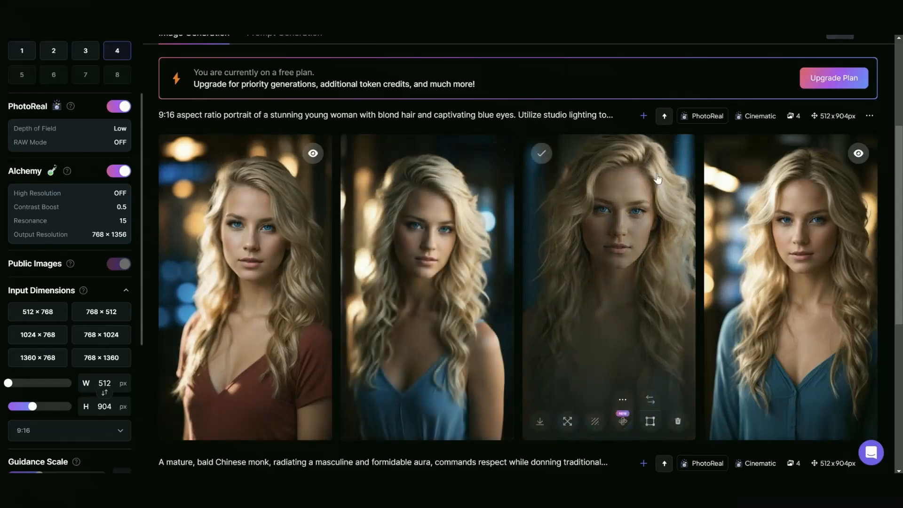
pyautogui.scroll(4, 517, 282)
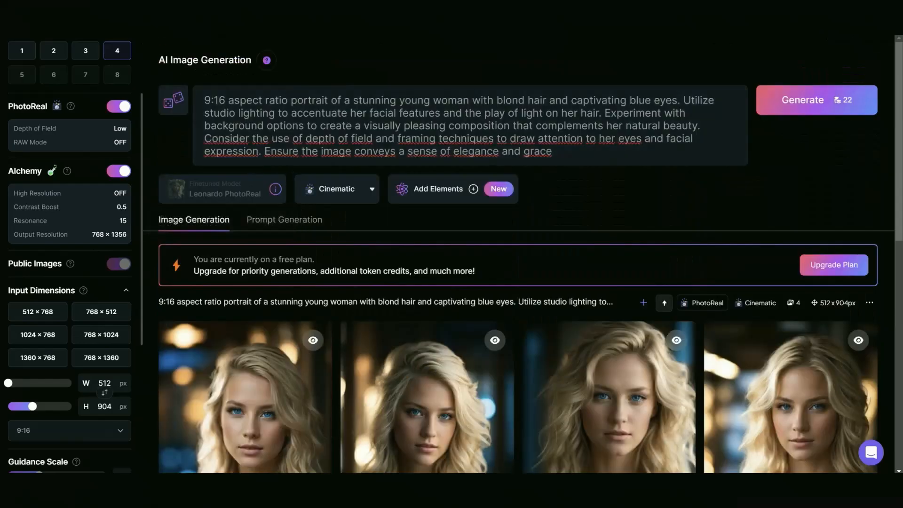
pyautogui.click(827, 100)
pyautogui.scroll(-5, 436, 260)
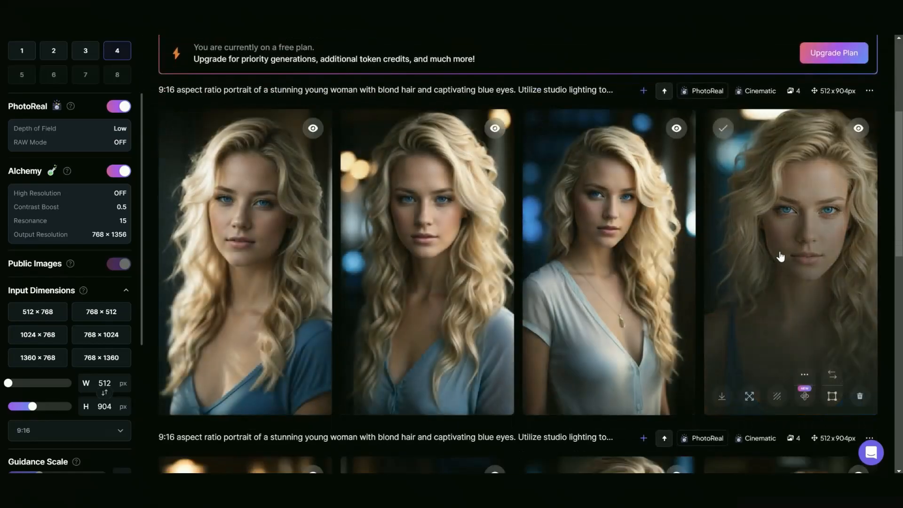
pyautogui.click(780, 256)
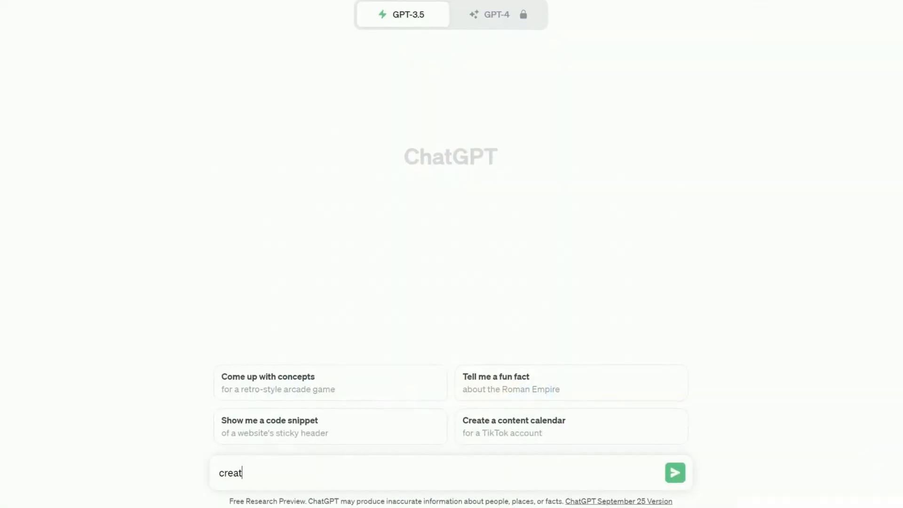
# Switch to ChatGPT and send the prompt "create a 15 seconds motivational paragraph for motivational video".
pyautogui.write('e a 15 sed')
pyautogui.write('onds motivational p')
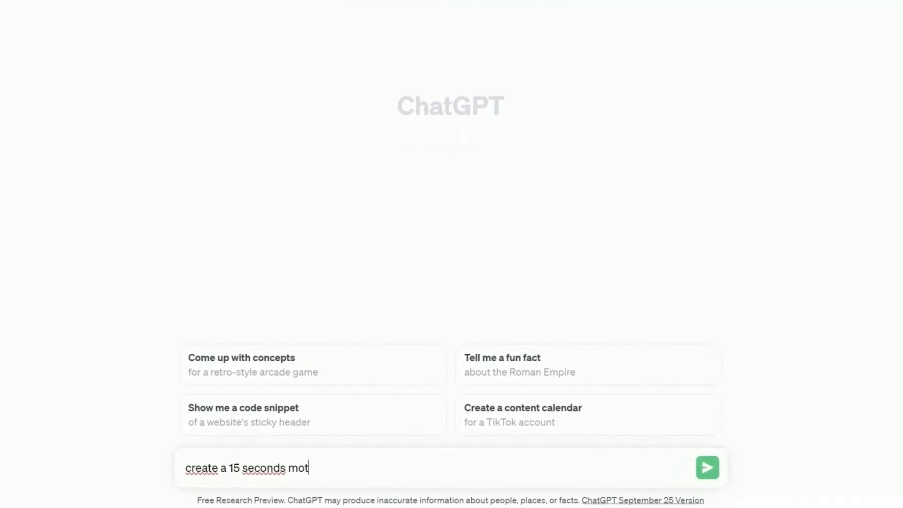
pyautogui.write('aragraph for')
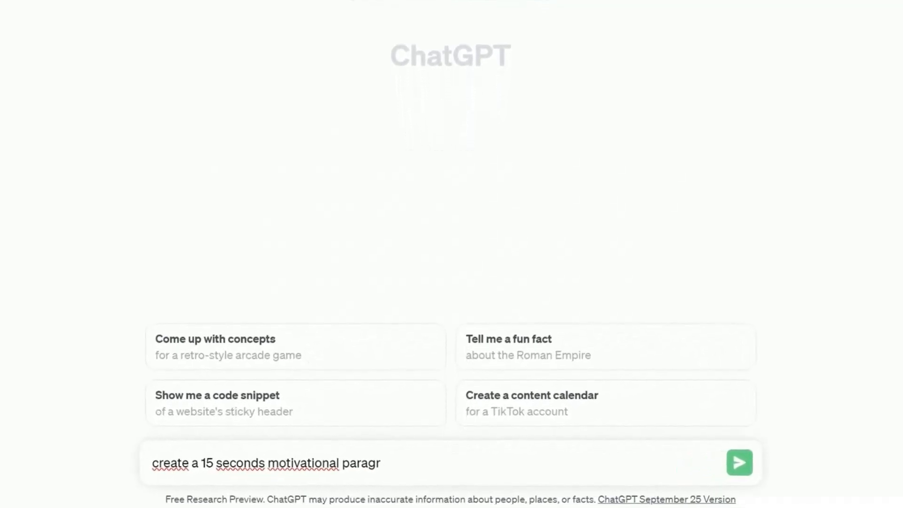
pyautogui.write(' motivational video')
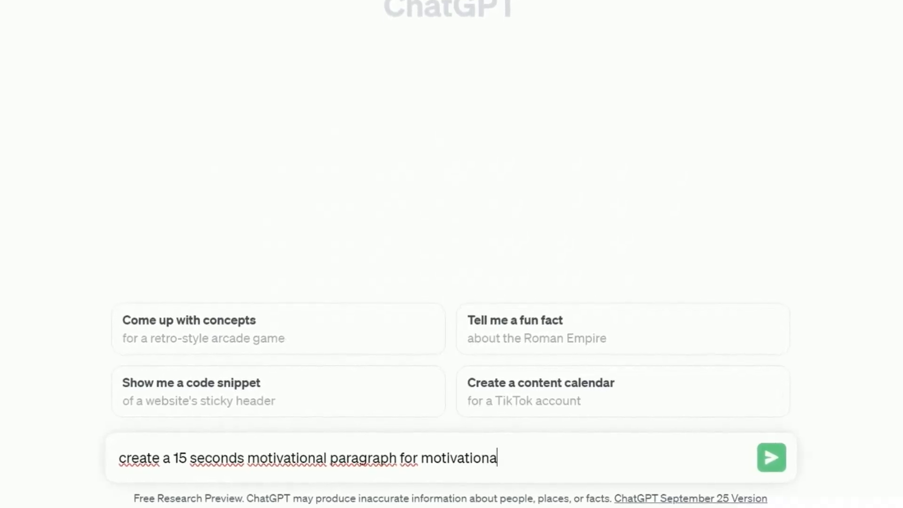
pyautogui.press('Return')
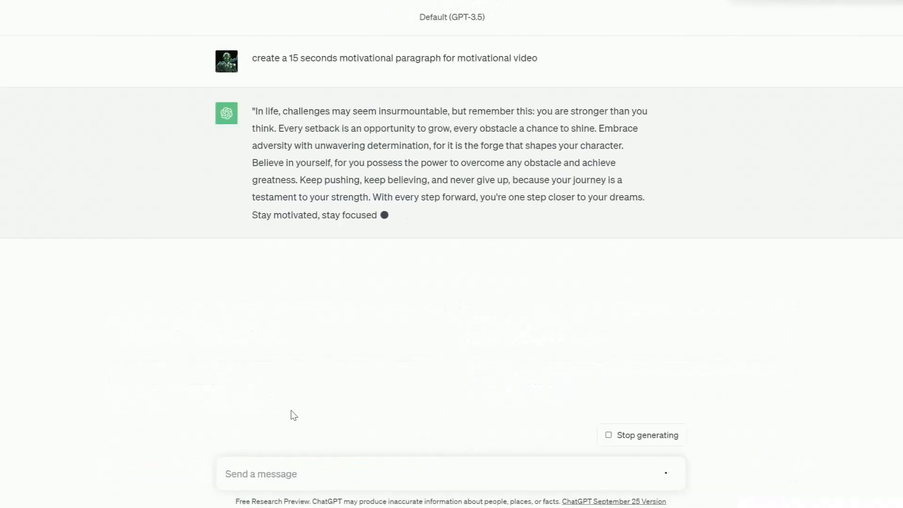
# Send the follow-up "create 5 more" and read through the generated motivational paragraphs.
pyautogui.write('create ')
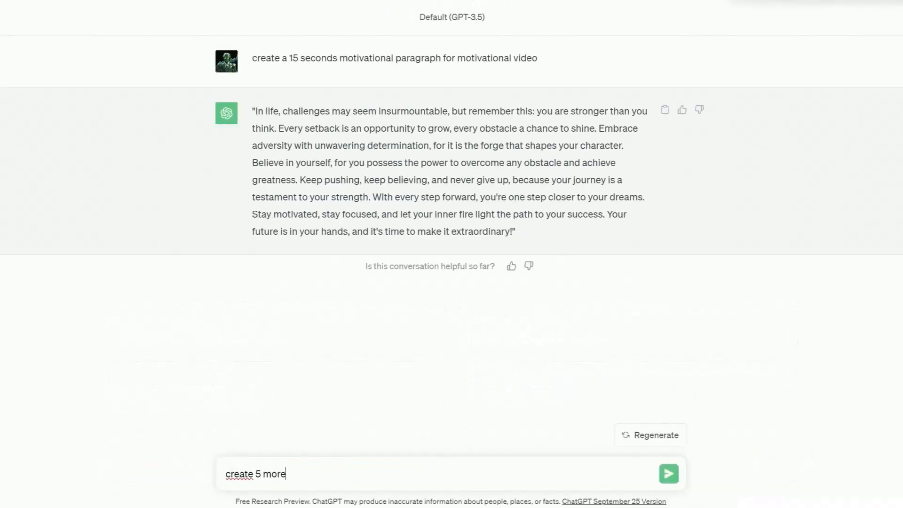
pyautogui.write('5 more')
pyautogui.press('Return')
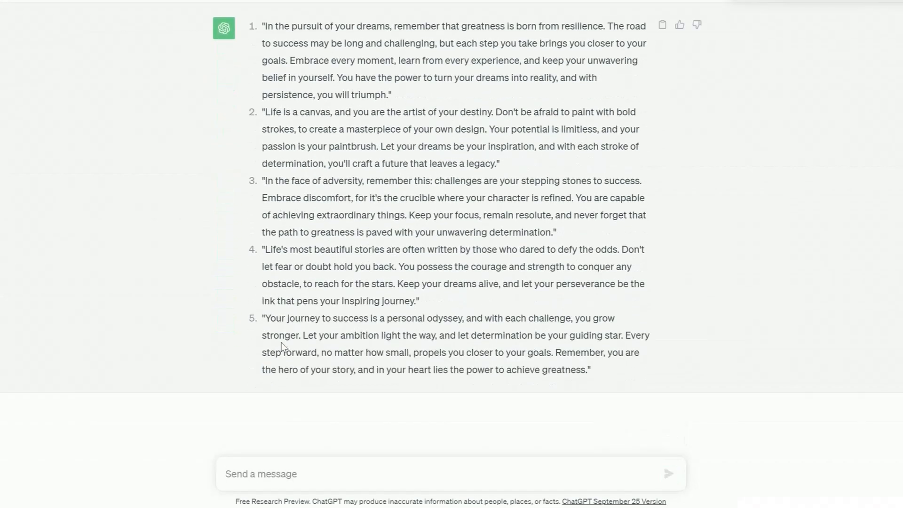
pyautogui.scroll(3, 451, 245)
pyautogui.moveTo(262, 297); pyautogui.dragTo(503, 348)
pyautogui.scroll(-4, 503, 349)
pyautogui.moveTo(265, 318); pyautogui.dragTo(604, 369)
pyautogui.scroll(10, 451, 235)
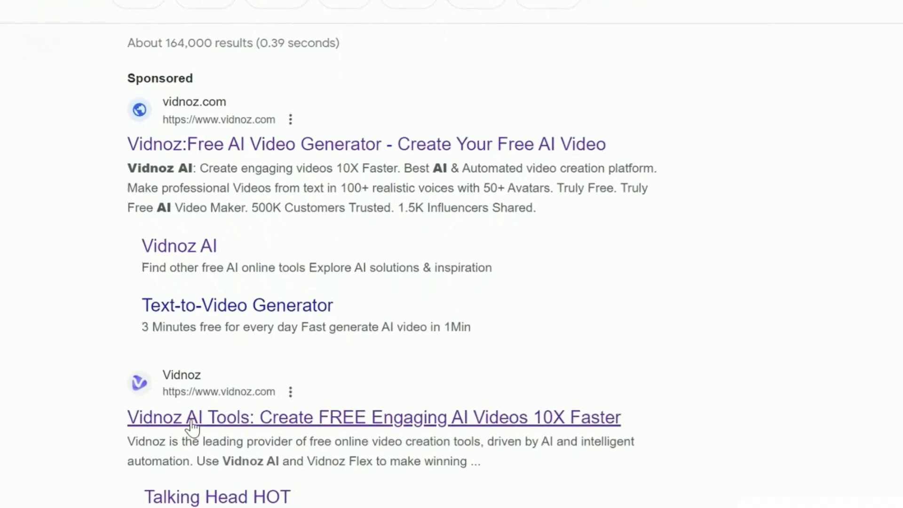
# Open Vidnoz AI from the search results and browse its portrait templates and AI avatars.
pyautogui.click(207, 314)
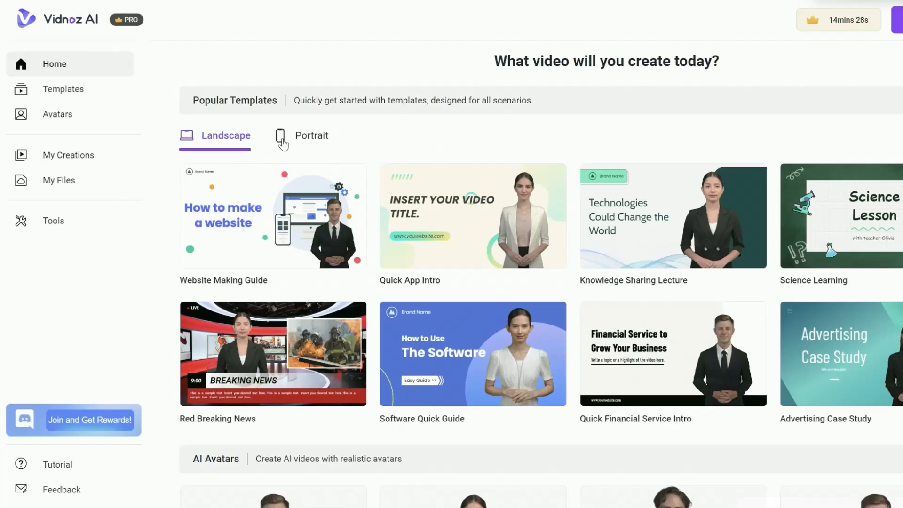
pyautogui.click(282, 144)
pyautogui.scroll(-1, 282, 179)
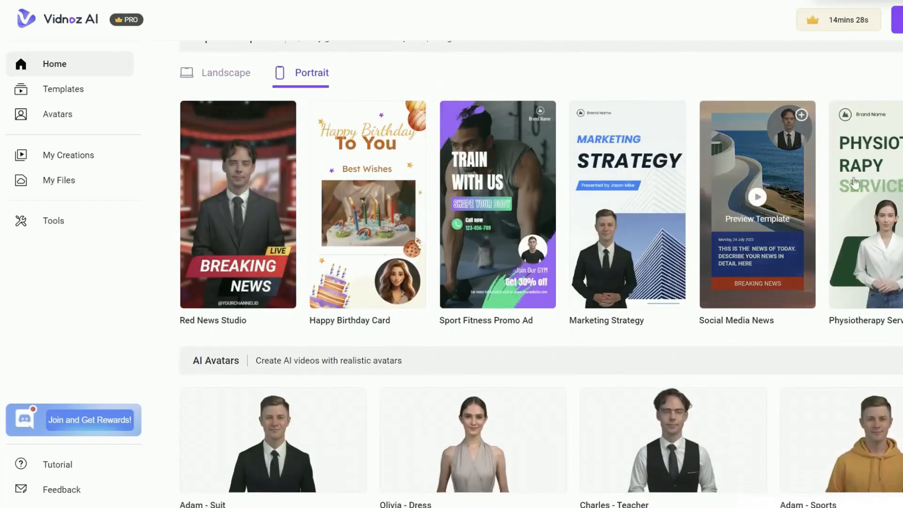
pyautogui.click(902, 205)
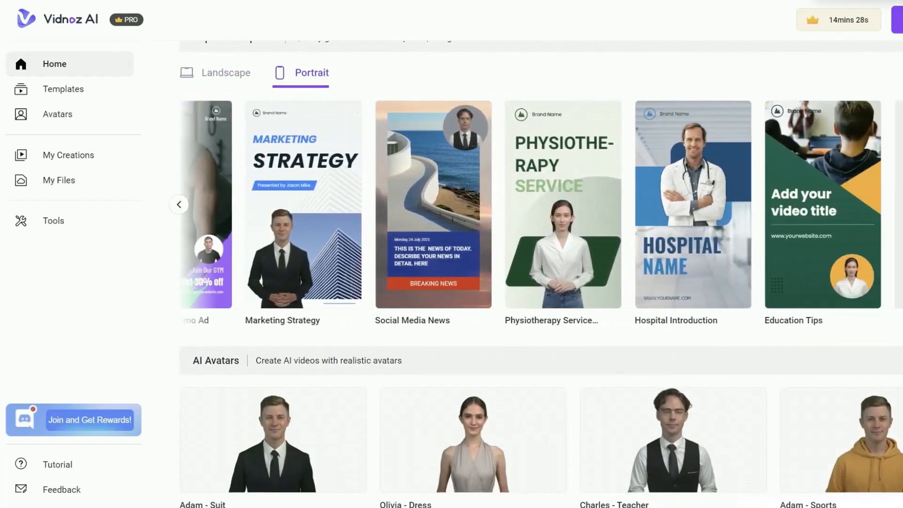
pyautogui.scroll(-1, 541, 272)
pyautogui.scroll(-10, 262, 202)
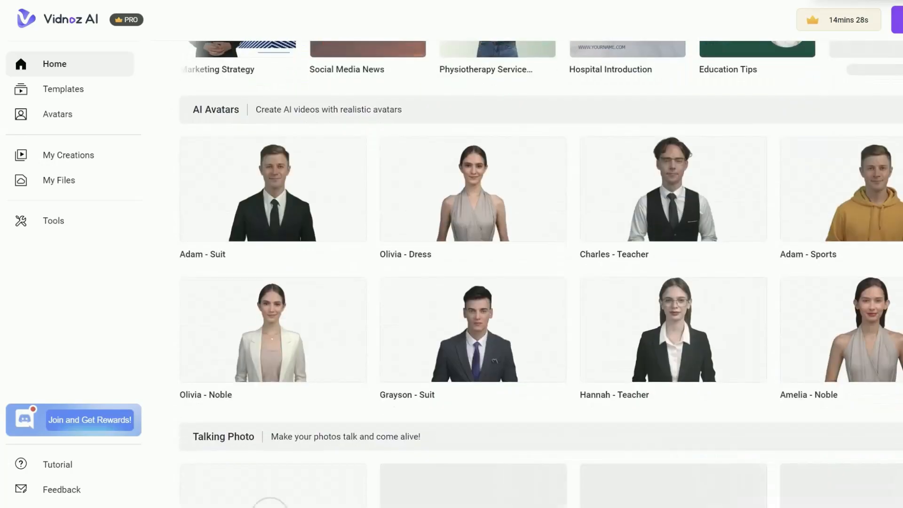
# Create a talking photo from the monk portrait with the English(AU) William voice, sampling the voice and turning background removal off.
pyautogui.click(262, 205)
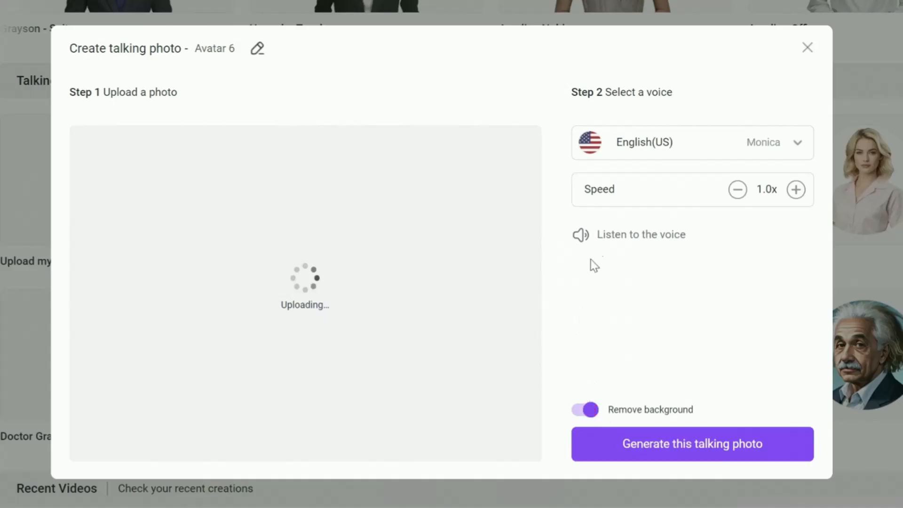
pyautogui.click(747, 160)
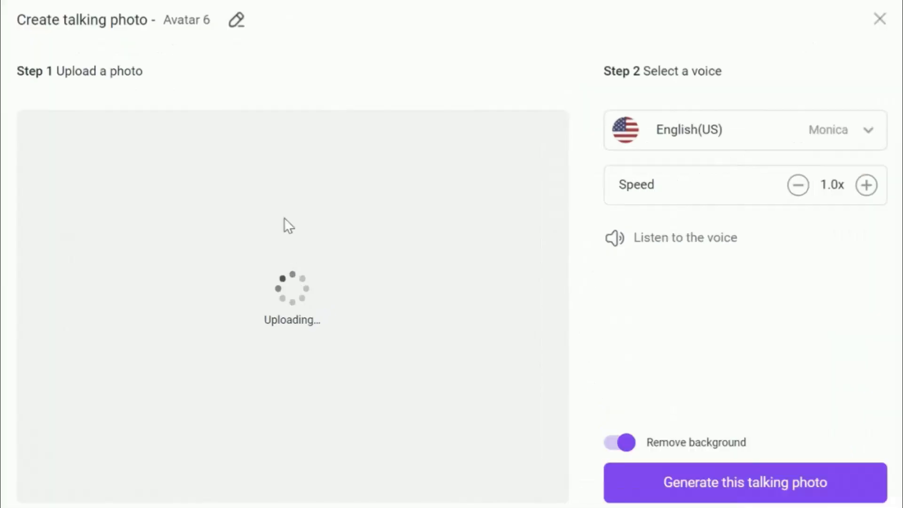
pyautogui.click(662, 148)
pyautogui.scroll(-5, 701, 208)
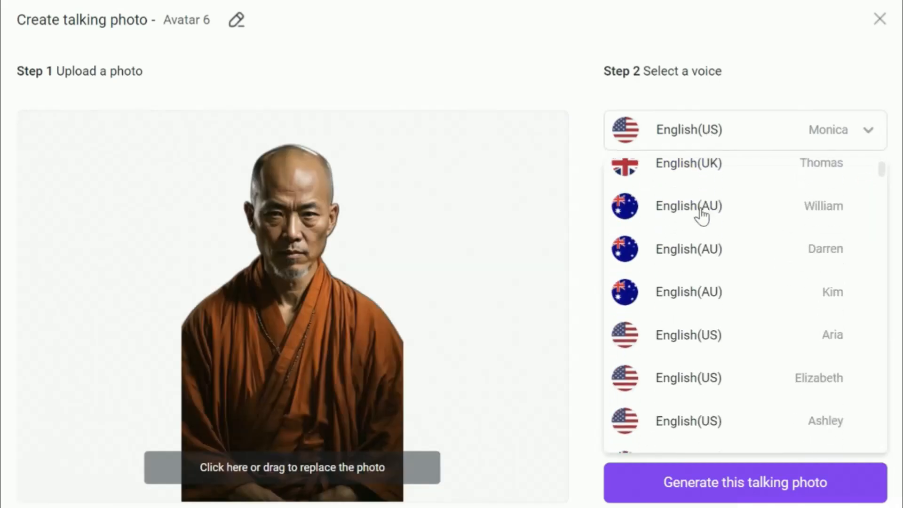
pyautogui.click(701, 206)
pyautogui.click(614, 239)
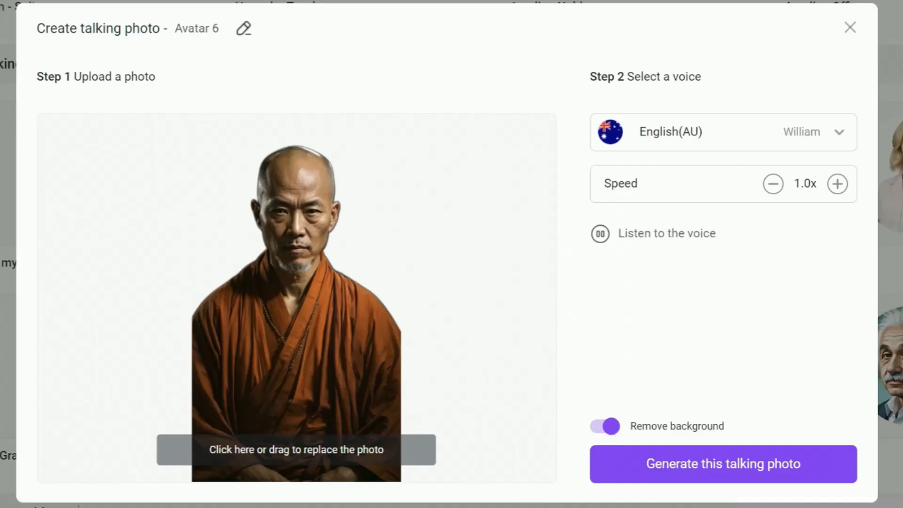
pyautogui.click(614, 431)
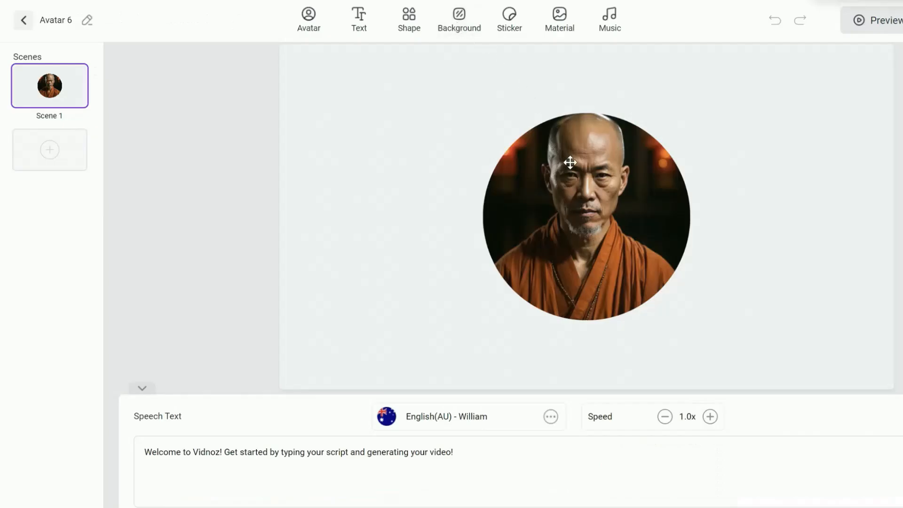
# Switch the monk avatar to the Full photo display and place it near the middle of the canvas.
pyautogui.click(571, 115)
pyautogui.click(398, 60)
pyautogui.moveTo(600, 138); pyautogui.dragTo(654, 58)
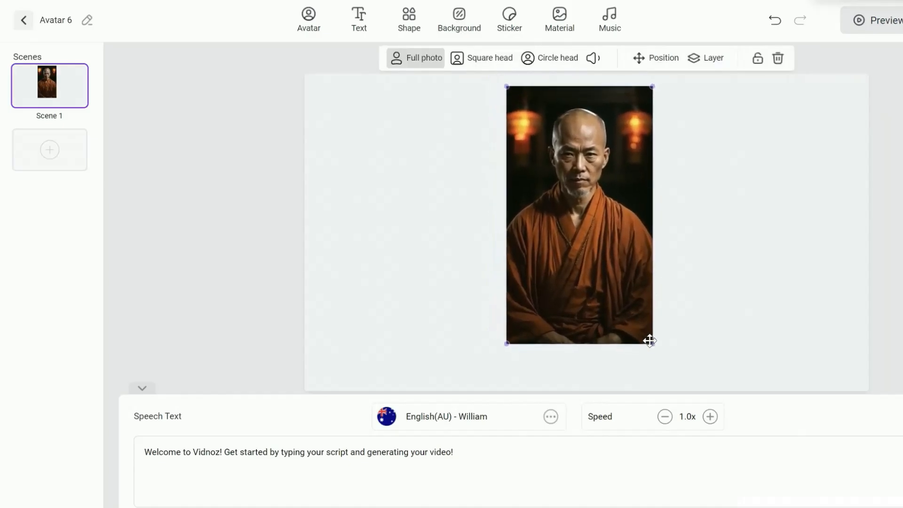
# Enlarge the monk photo to the full canvas height and centre it horizontally.
pyautogui.click(656, 58)
pyautogui.click(676, 114)
pyautogui.moveTo(513, 344); pyautogui.dragTo(467, 373)
pyautogui.moveTo(486, 86); pyautogui.dragTo(477, 74)
pyautogui.click(656, 58)
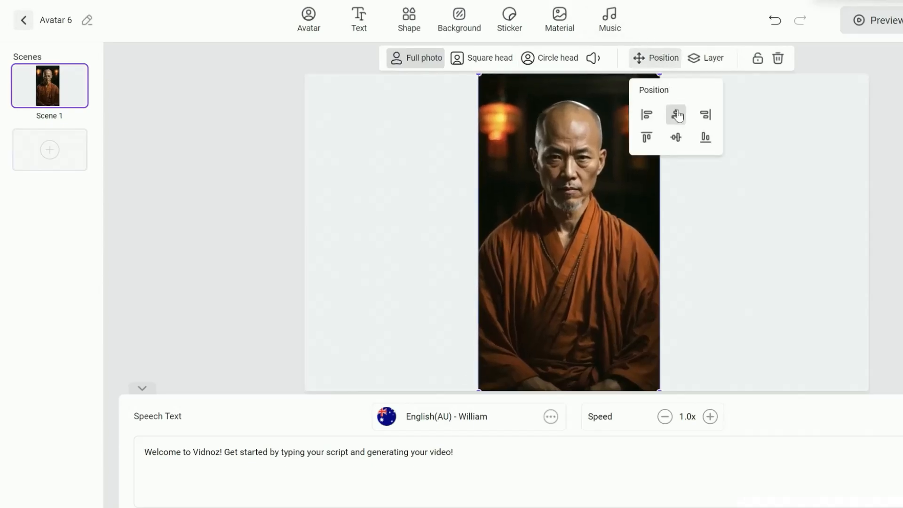
pyautogui.click(675, 114)
pyautogui.click(859, 154)
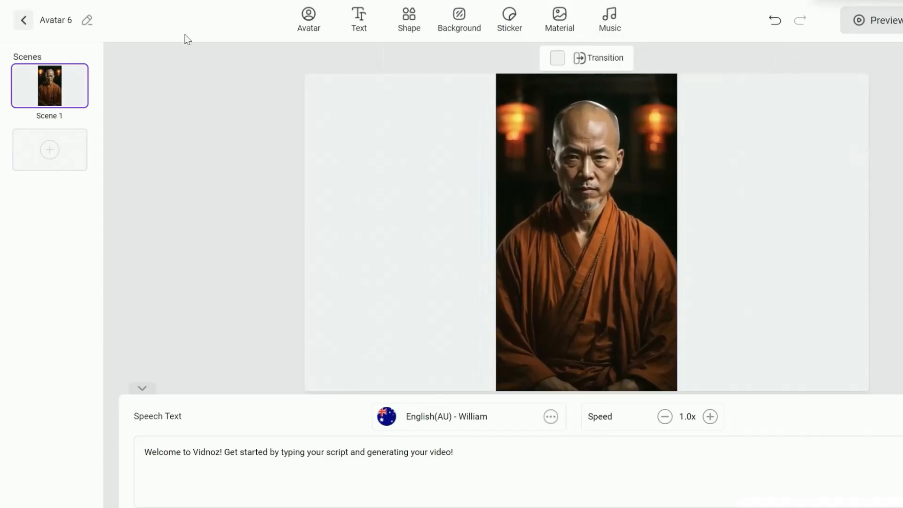
# Replace the default speech text with ChatGPT's second paragraph, from "Life is a canvas" to "leaves a legacy".
pyautogui.moveTo(453, 452); pyautogui.dragTo(133, 474)
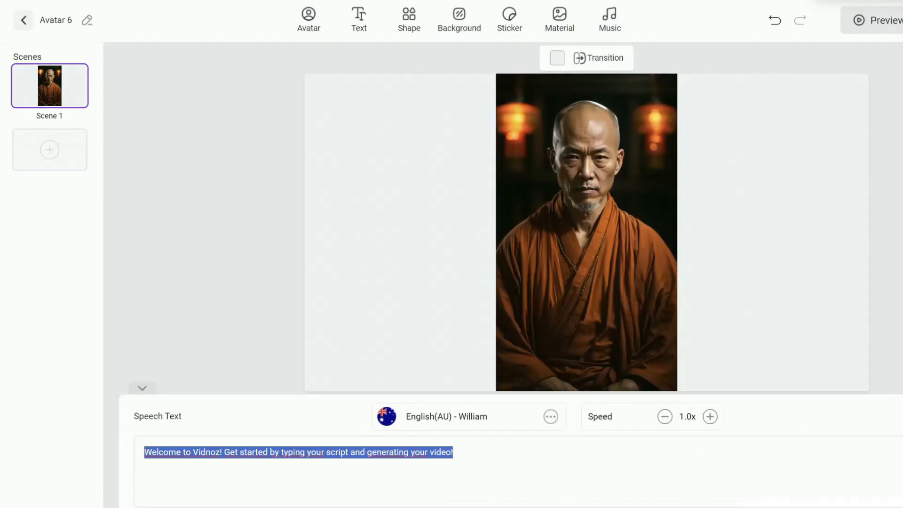
pyautogui.hotkey('ctrl', 'v')
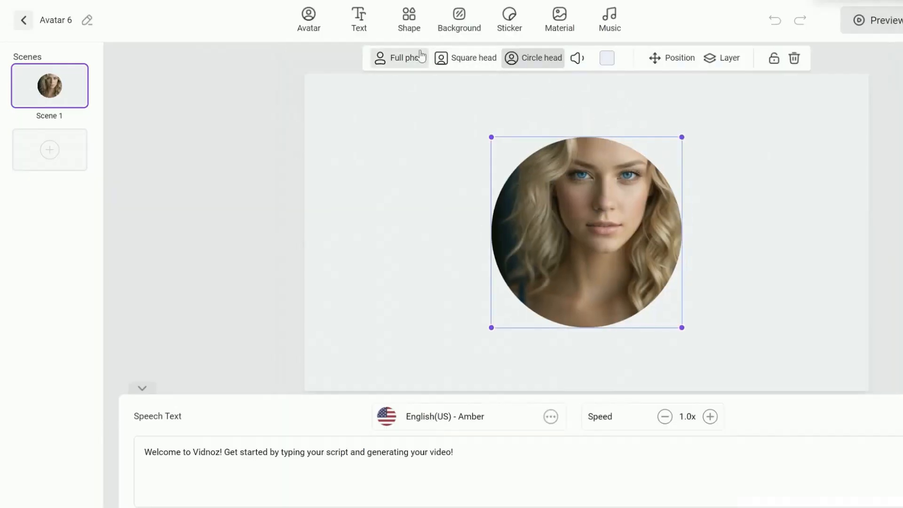
# Display the blonde woman's avatar as a full photo and centre it on the canvas.
pyautogui.click(416, 57)
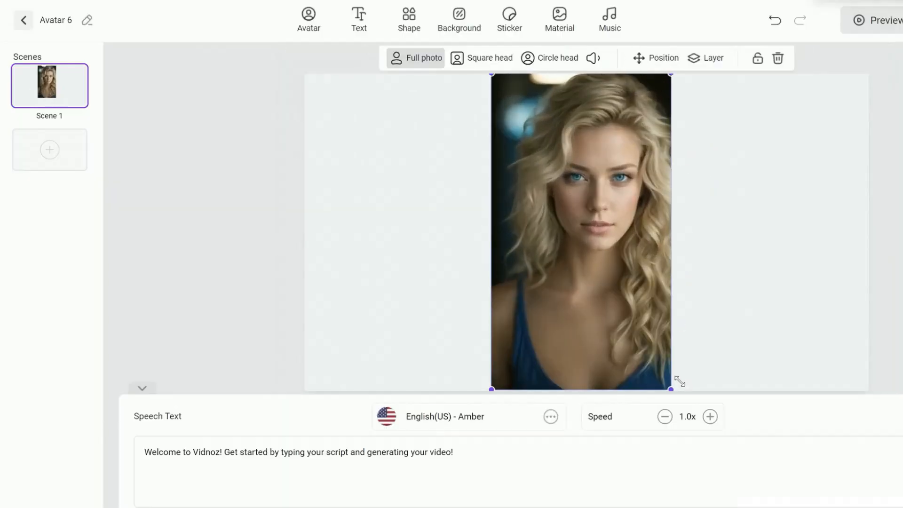
pyautogui.click(656, 58)
pyautogui.click(675, 115)
# Replace the woman avatar's default speech text with the copied script and generate the video.
pyautogui.tripleClick(174, 451)
pyautogui.press('BackSpace')
pyautogui.write('Your journey to success is a personal odyssey, and with each challenge, you grow stronger. Let your ambition light the way, and let determination be your guiding star. Every step forward, no matter how small, propels you closer to your goals. Remember, you are the hero of your story, and in your heart lies the power to achieve greatness.')
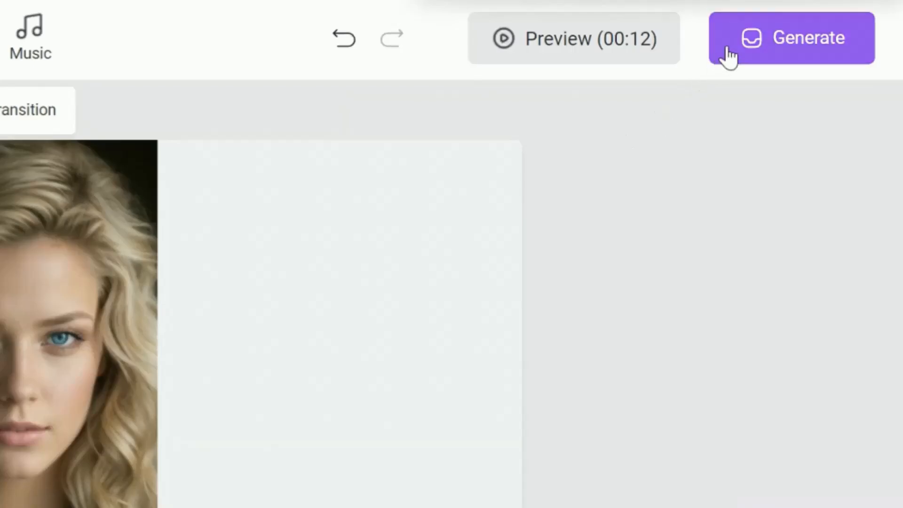
pyautogui.click(726, 43)
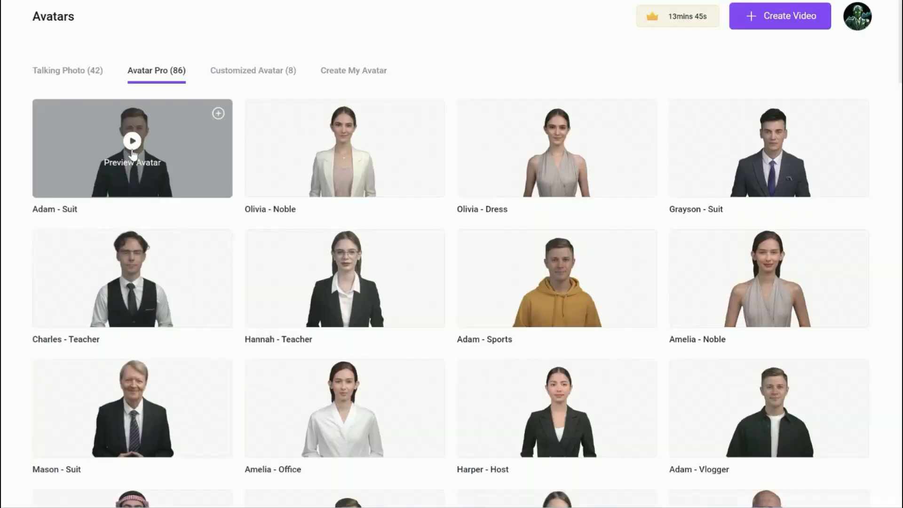
# Preview the Adam - Suit avatar and create a video with it.
pyautogui.click(133, 154)
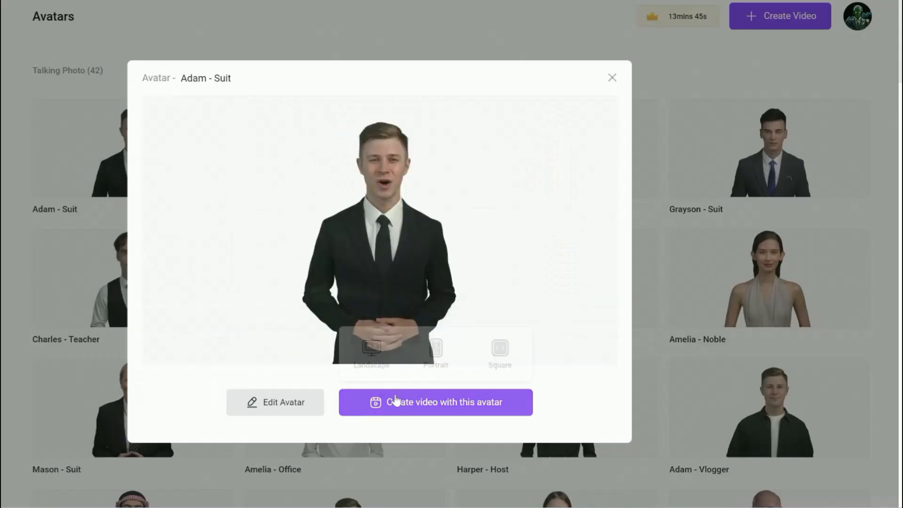
pyautogui.click(396, 405)
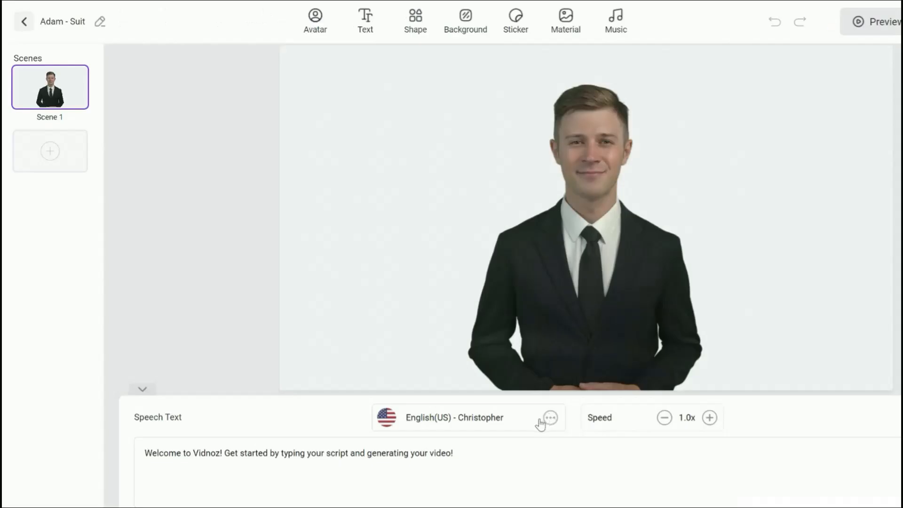
# Sample the English(US) Jacob and English(UK) Thomas voices and look through the other male English voices.
pyautogui.click(539, 417)
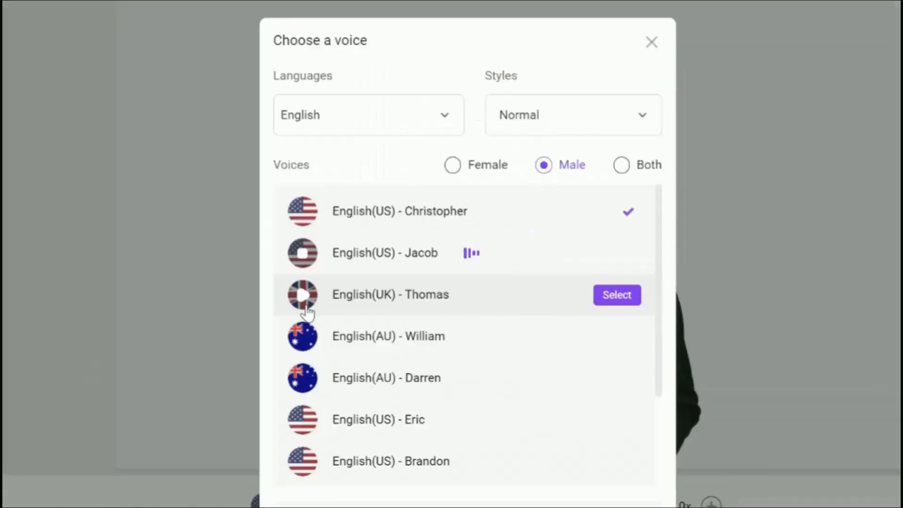
pyautogui.click(417, 272)
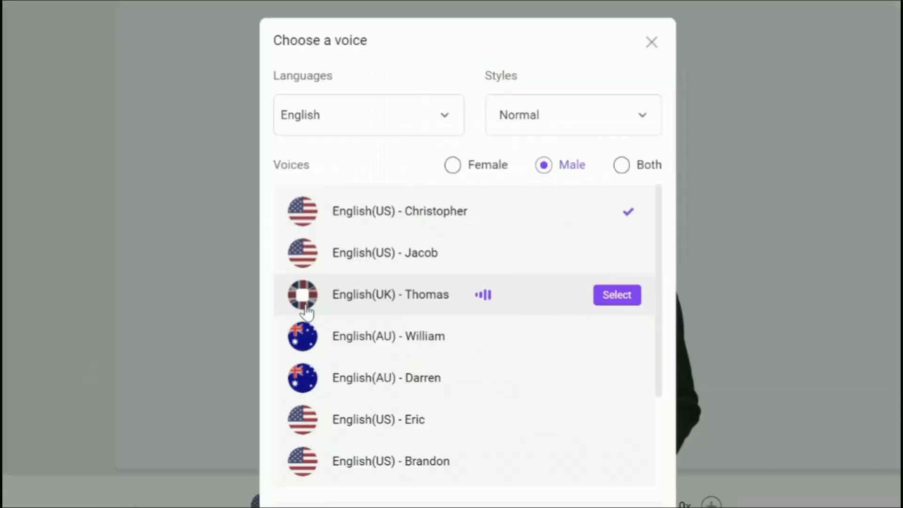
pyautogui.scroll(-2, 306, 311)
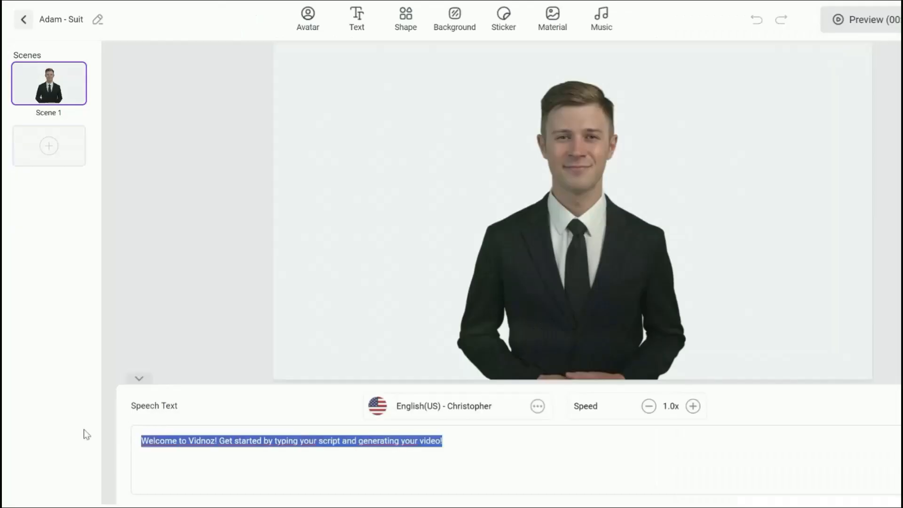
# Replace the speech text with a "Welcome to AI Conquering" introduction about creating the same avatar and custom avatars for motivational videos.
pyautogui.write('Hello, I am ')
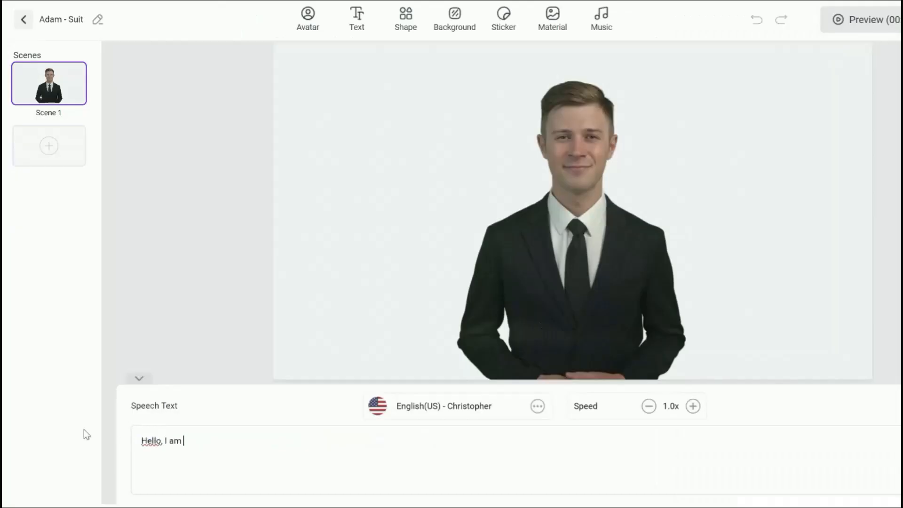
pyautogui.write('AI Conquering and I am goint to teach you how to create the same avatar for')
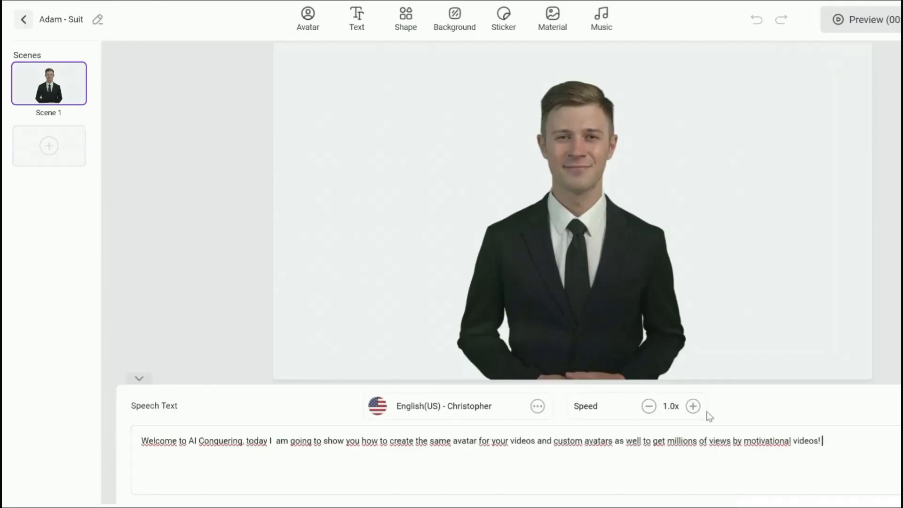
pyautogui.moveTo(793, 441); pyautogui.dragTo(608, 441)
pyautogui.moveTo(637, 441); pyautogui.dragTo(9, 395)
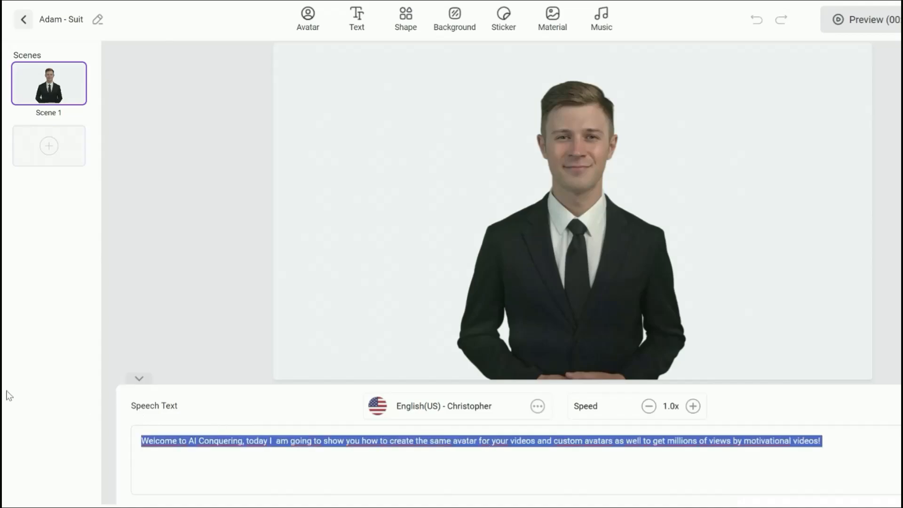
# Apply the dark blue stock background with soft light spots and place the Adam avatar in the scene's left half, slightly raised.
pyautogui.click(451, 31)
pyautogui.scroll(-3, 536, 191)
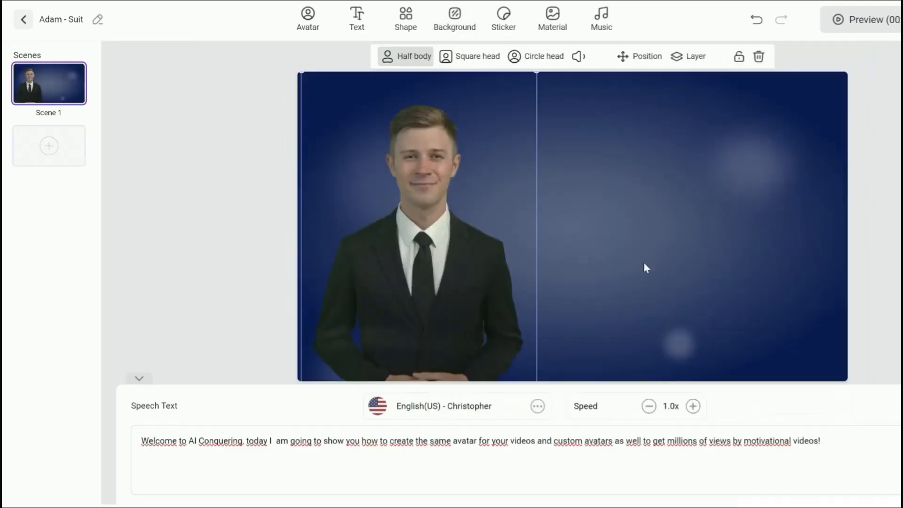
pyautogui.click(645, 267)
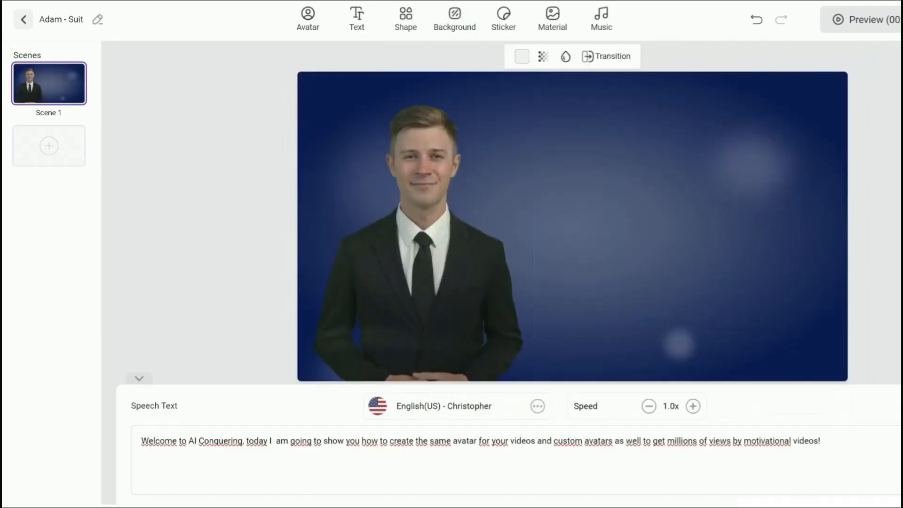
pyautogui.click(421, 280)
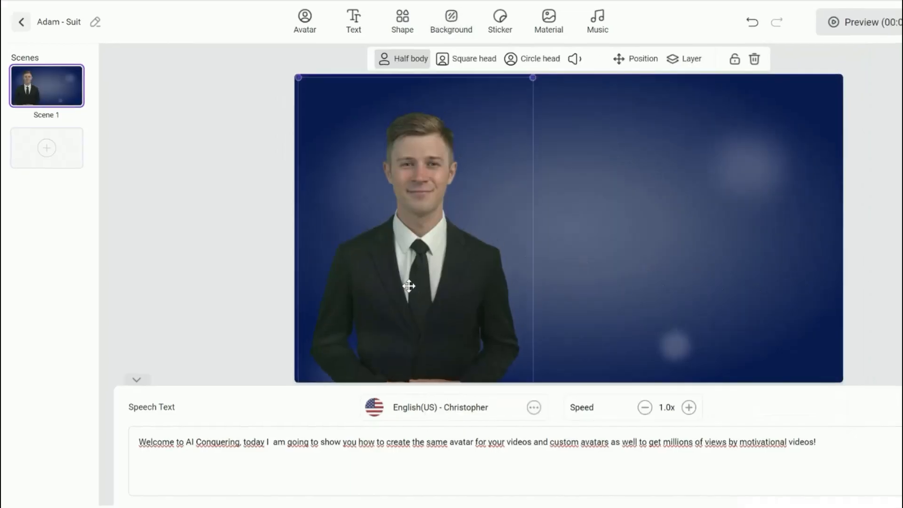
pyautogui.moveTo(408, 286); pyautogui.dragTo(410, 268)
# Try adding a bold heading reading "Hello" beside the avatar.
pyautogui.click(304, 23)
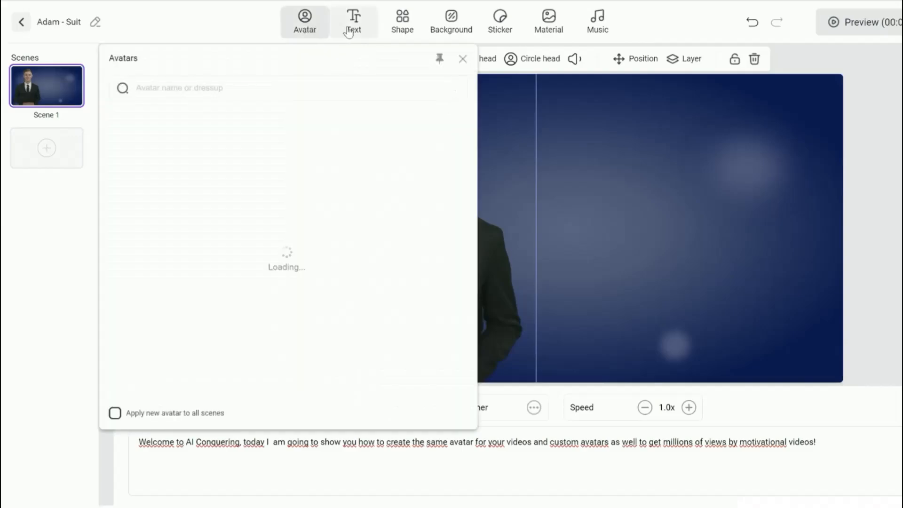
pyautogui.click(354, 28)
pyautogui.click(414, 96)
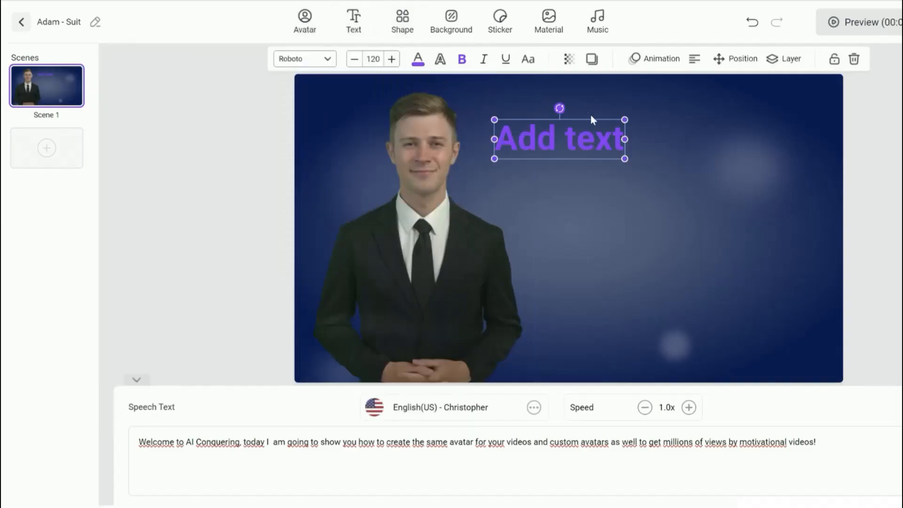
pyautogui.doubleClick(585, 137)
pyautogui.write('Hello')
# Add the animated red SUBSCRIBE sticker and place it at the canvas's lower edge beside the avatar.
pyautogui.click(499, 21)
pyautogui.scroll(-5, 684, 206)
pyautogui.scroll(-3, 684, 207)
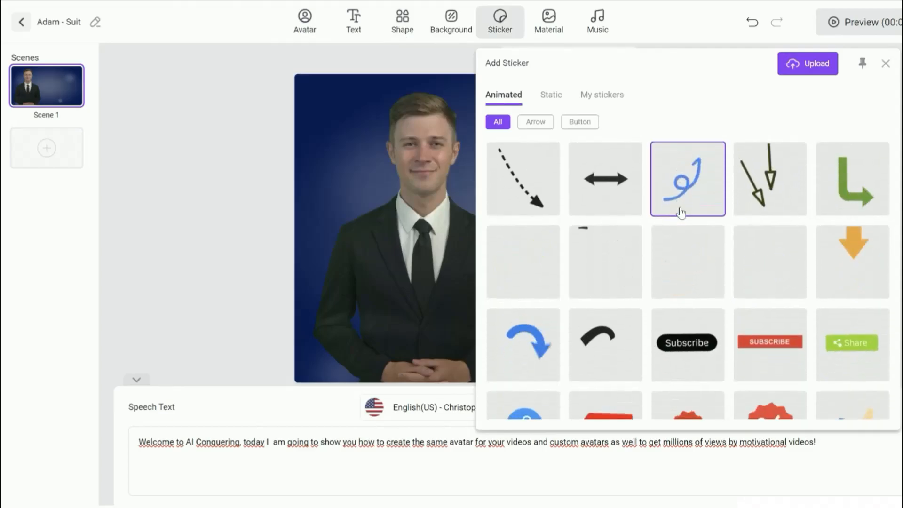
pyautogui.click(755, 352)
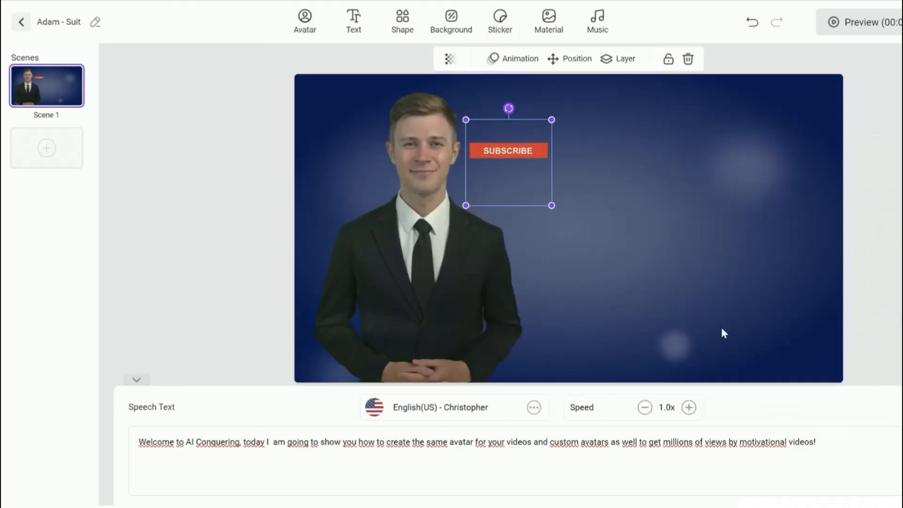
pyautogui.moveTo(536, 179); pyautogui.dragTo(610, 374)
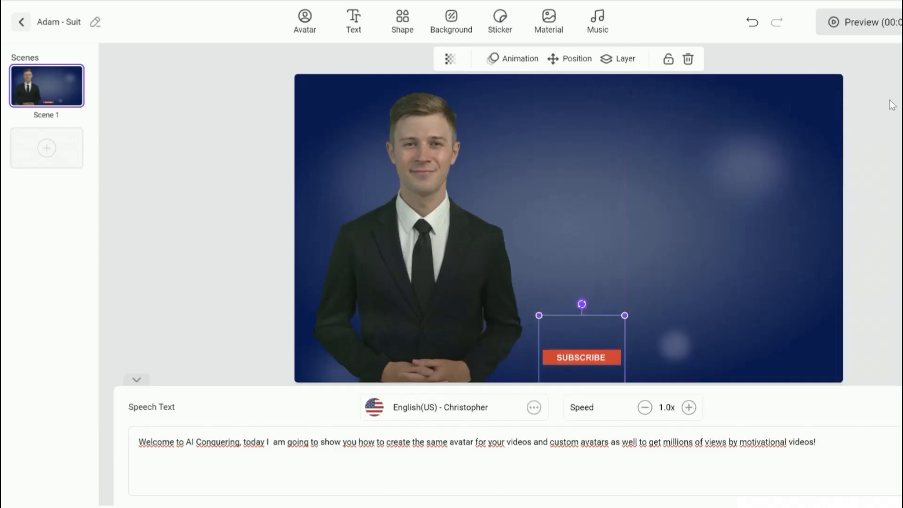
# Look through the stock background music and the personal audio library, leaving background music off.
pyautogui.click(597, 28)
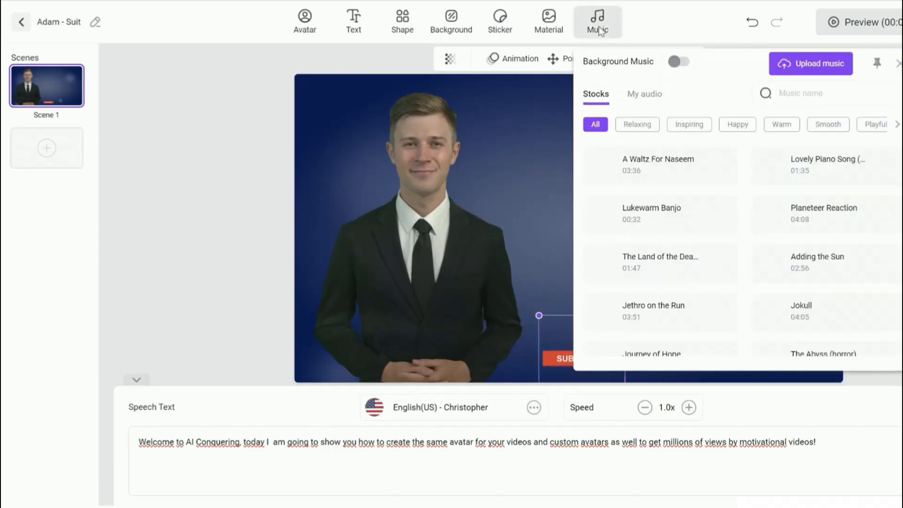
pyautogui.scroll(-1, 671, 165)
pyautogui.click(644, 94)
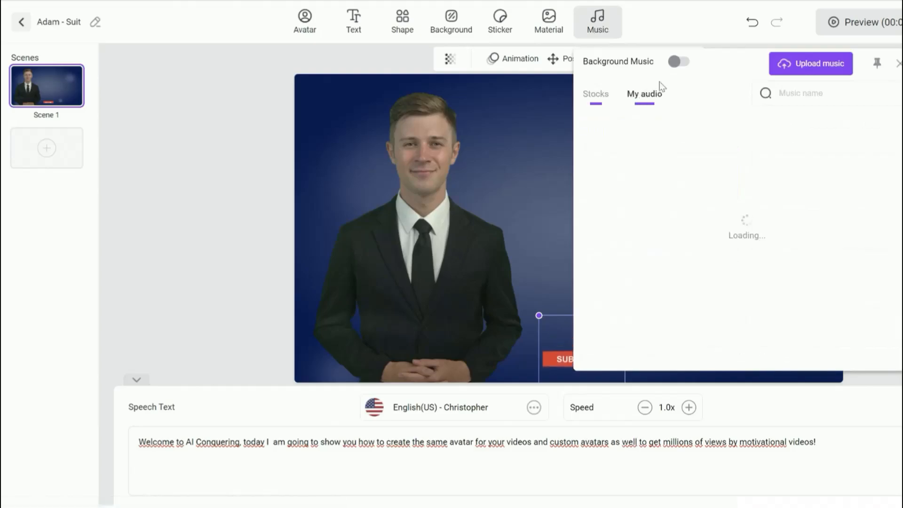
pyautogui.click(896, 66)
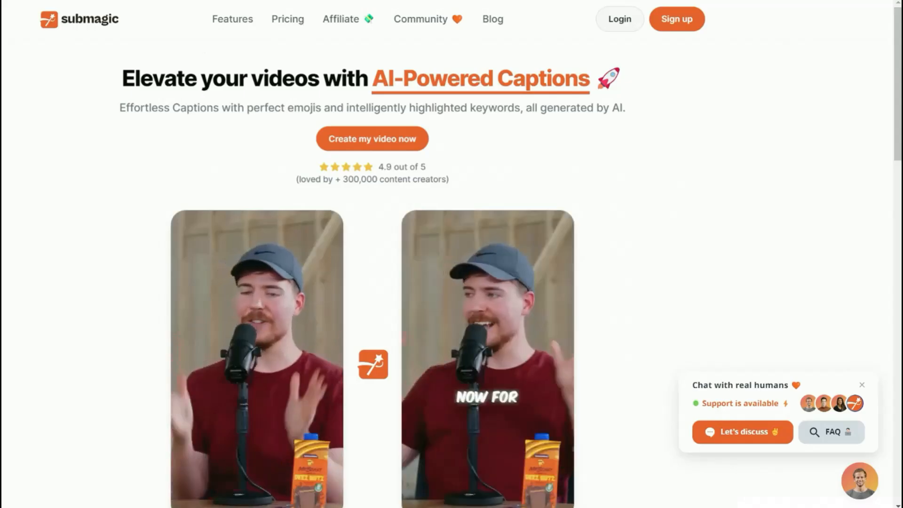
# Switch to Submagic, look over its homepage and upload the generated monk video for captioning.
pyautogui.scroll(-3, 404, 301)
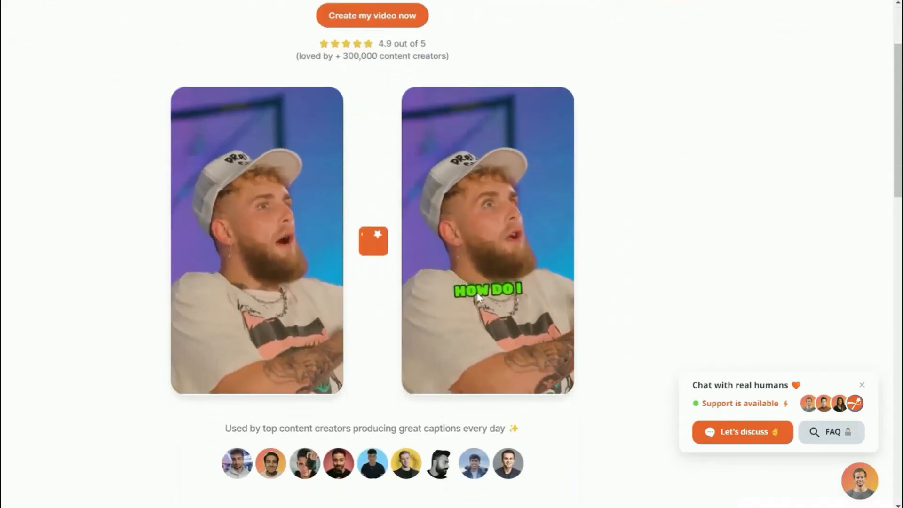
pyautogui.scroll(3, 484, 241)
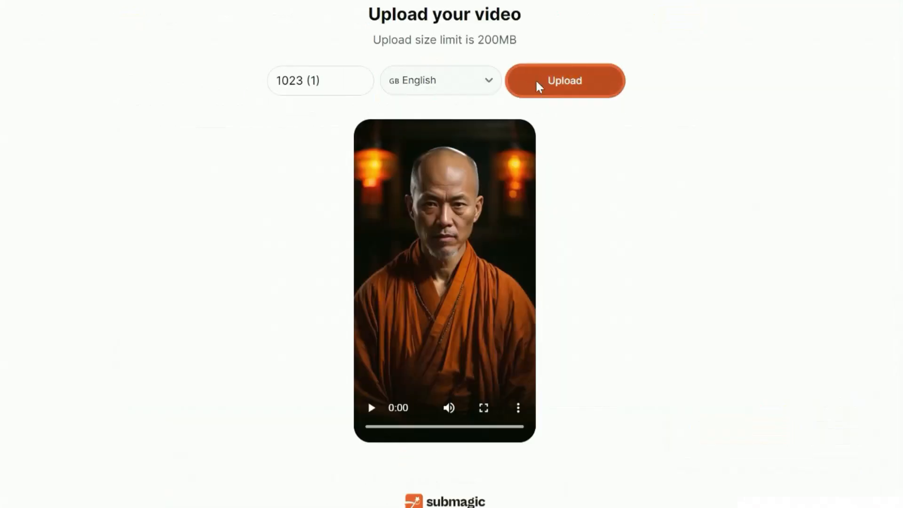
pyautogui.click(536, 81)
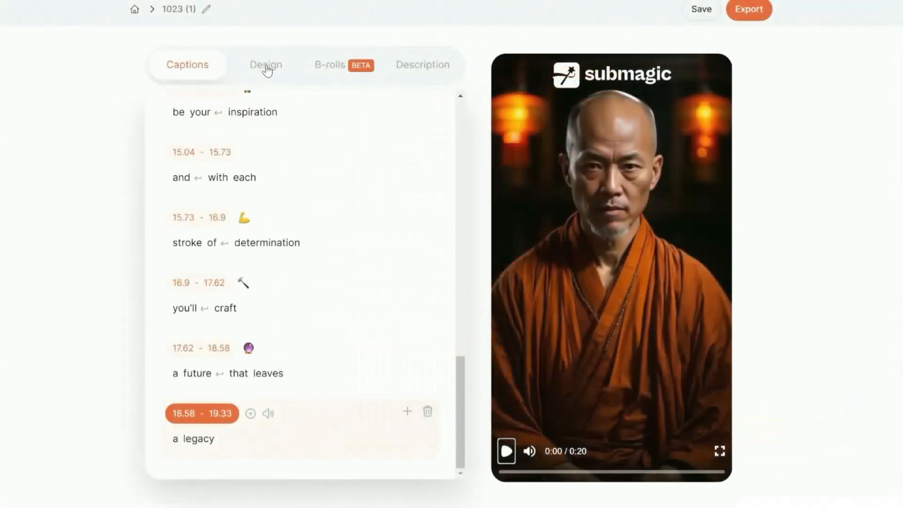
# Review the caption design themes and play the captioned monk video from the start.
pyautogui.click(266, 66)
pyautogui.scroll(2, 300, 218)
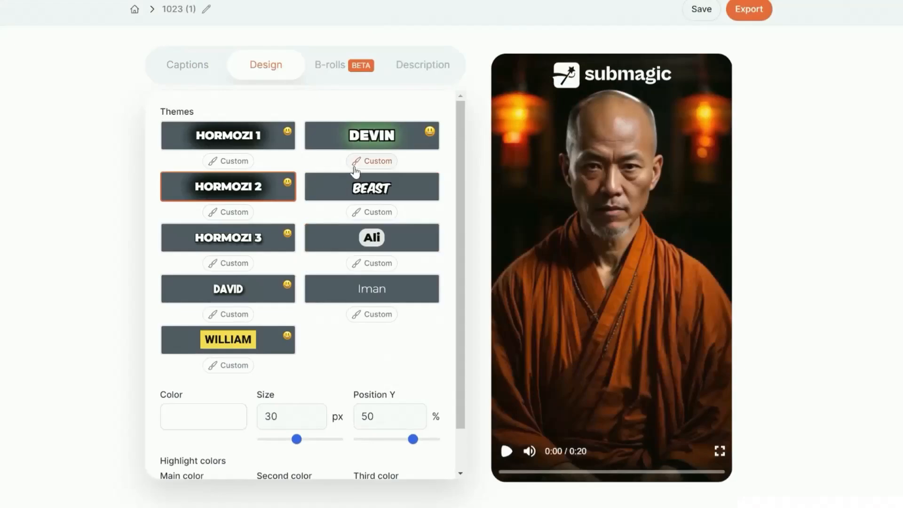
pyautogui.click(370, 189)
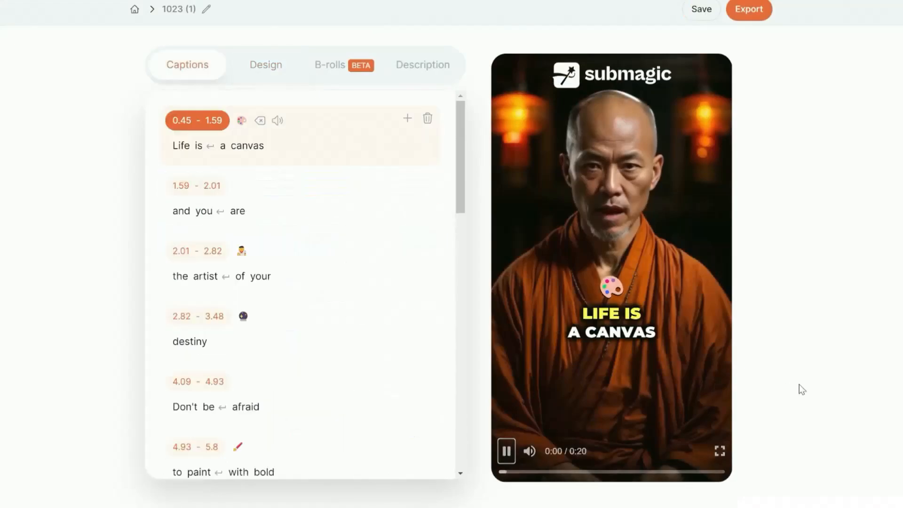